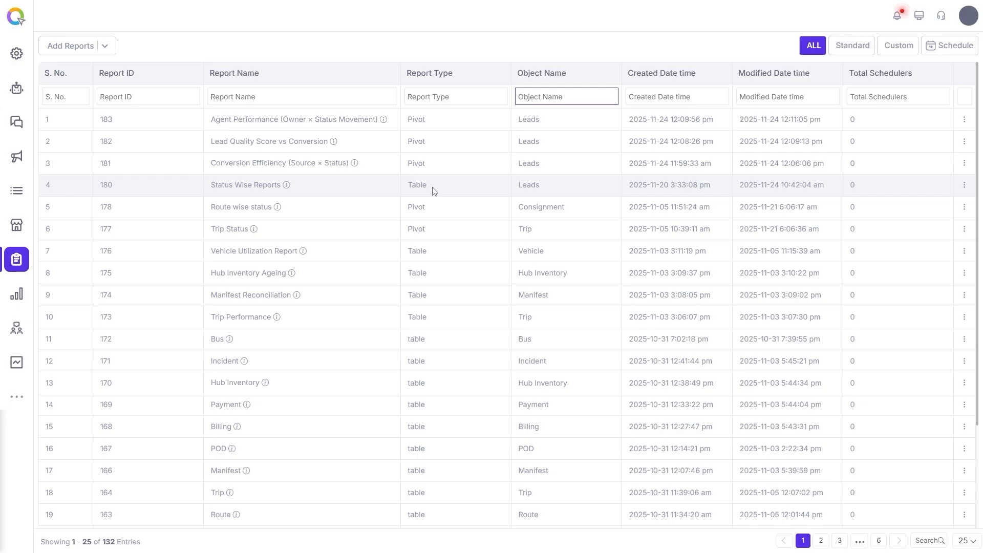
Go to the Schedule Reports list and bring up the Actions menu for row 9, the BANT leads schedule.
left_click(947, 51)
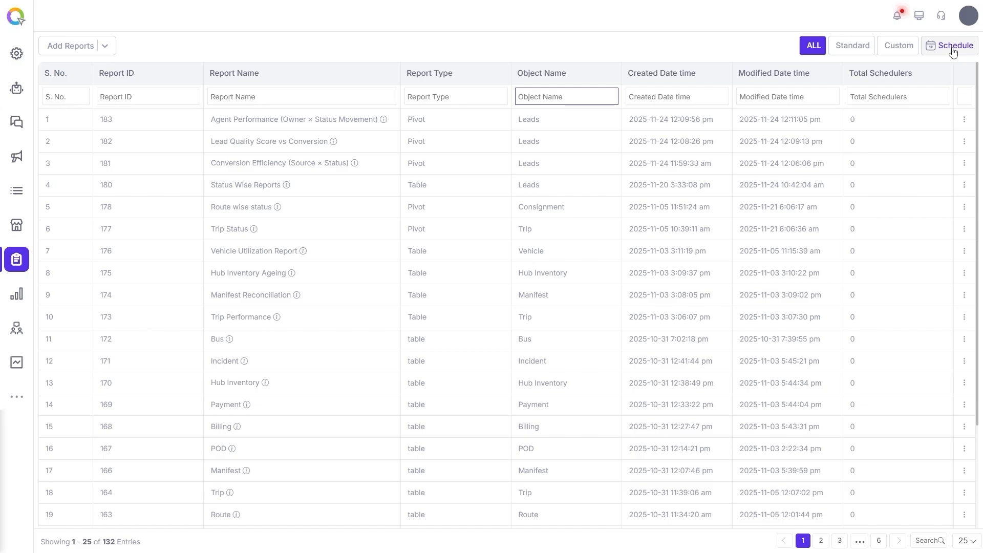
left_click(952, 49)
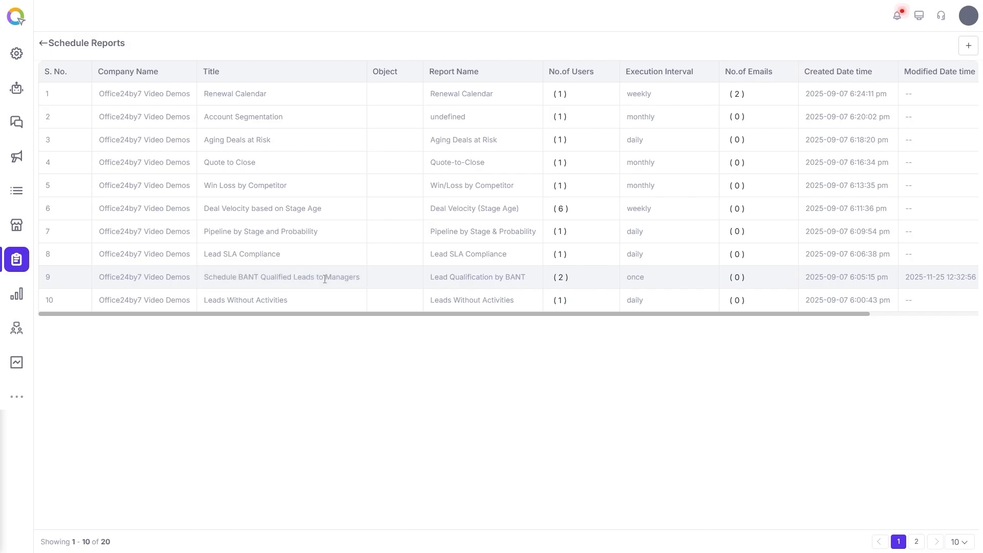
left_click_drag(408, 313, 544, 311)
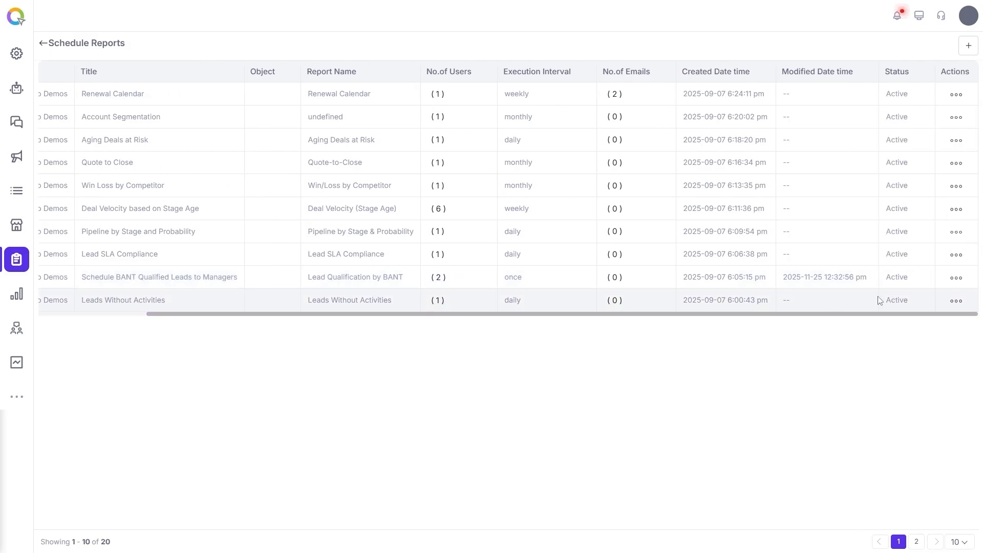
left_click(955, 279)
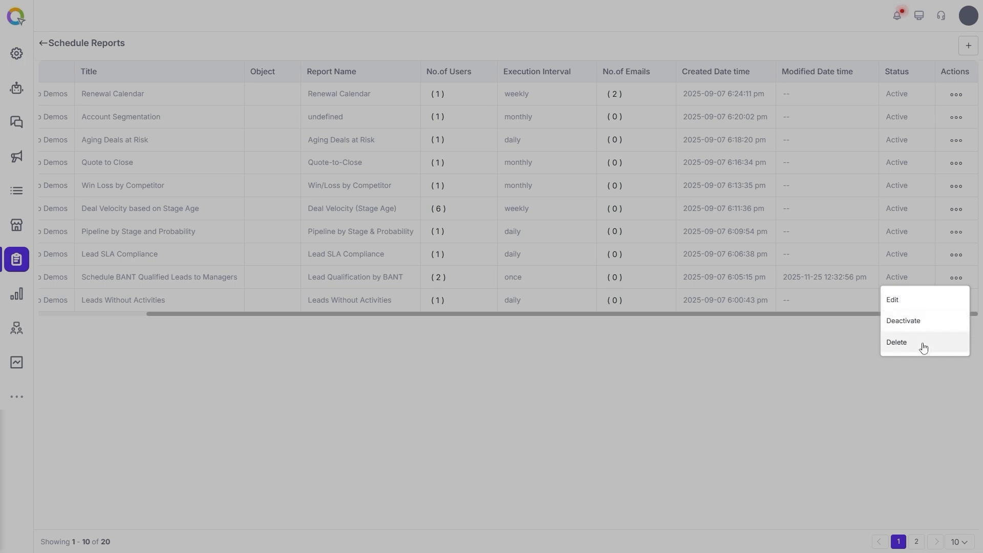
Edit the BANT schedule, keeping Leads as object and checking the Lead Qualification by BANT report.
left_click(920, 306)
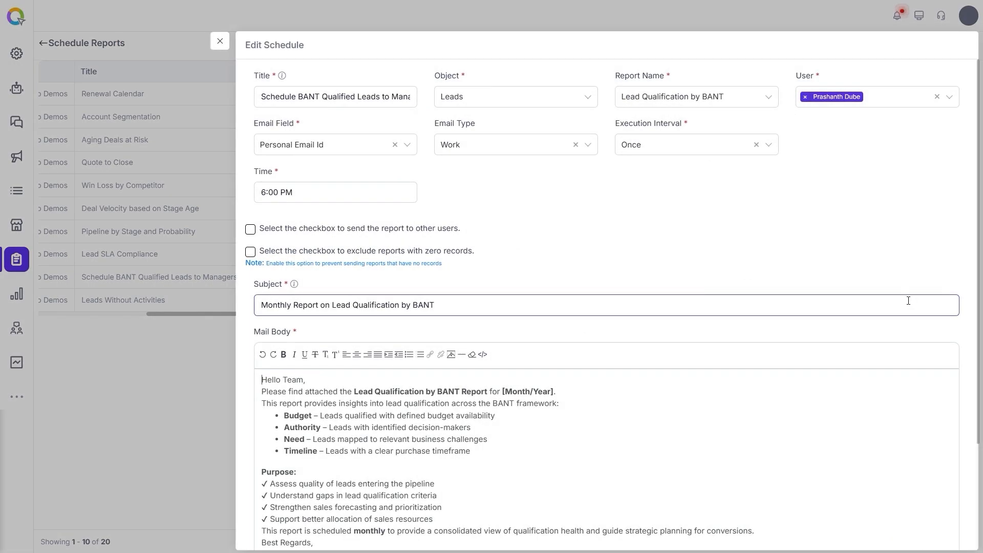
left_click(333, 98)
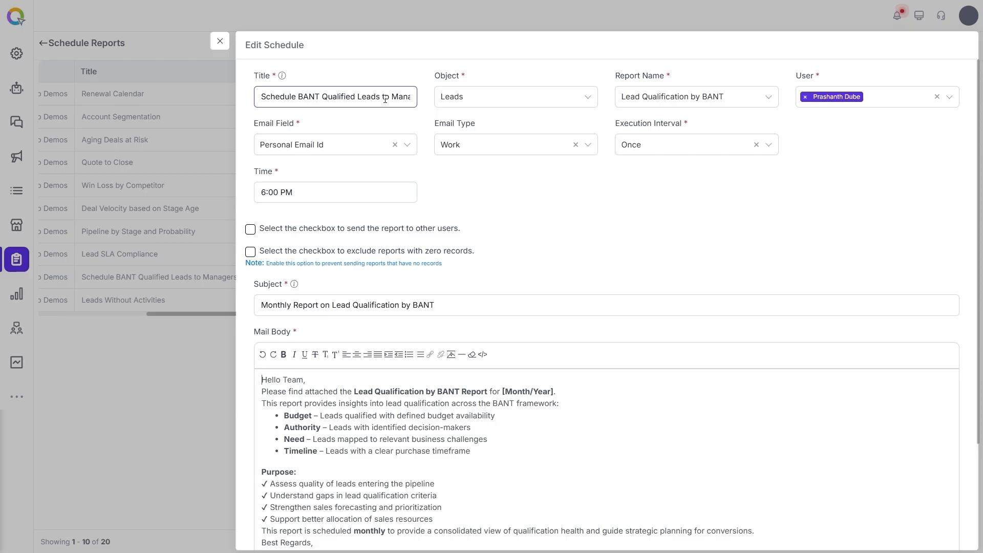
left_click(456, 102)
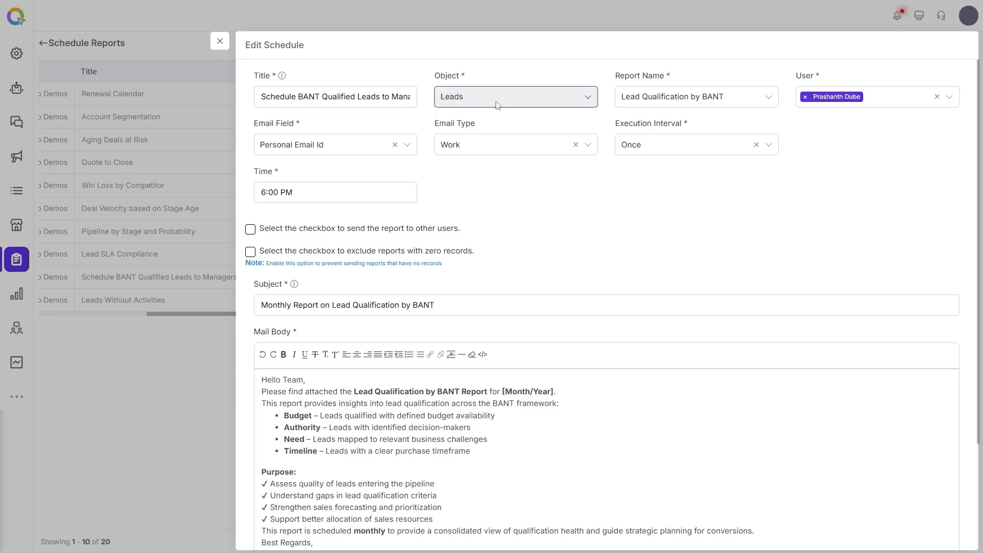
left_click(496, 105)
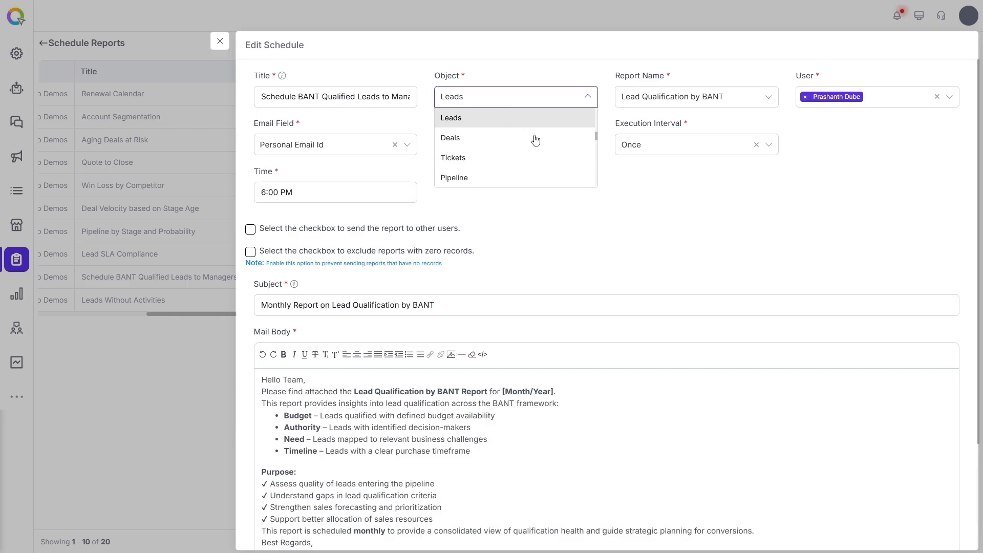
left_click(676, 187)
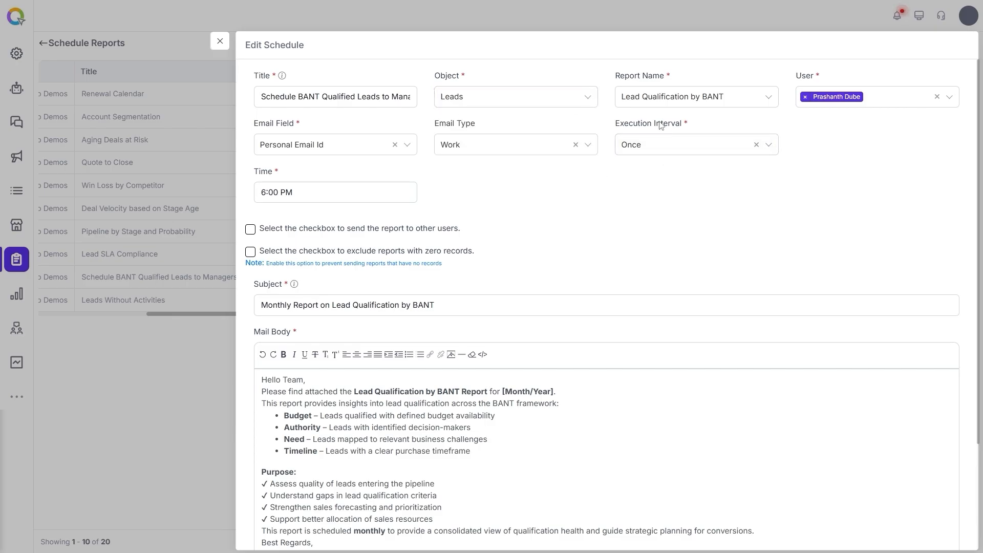
left_click(712, 104)
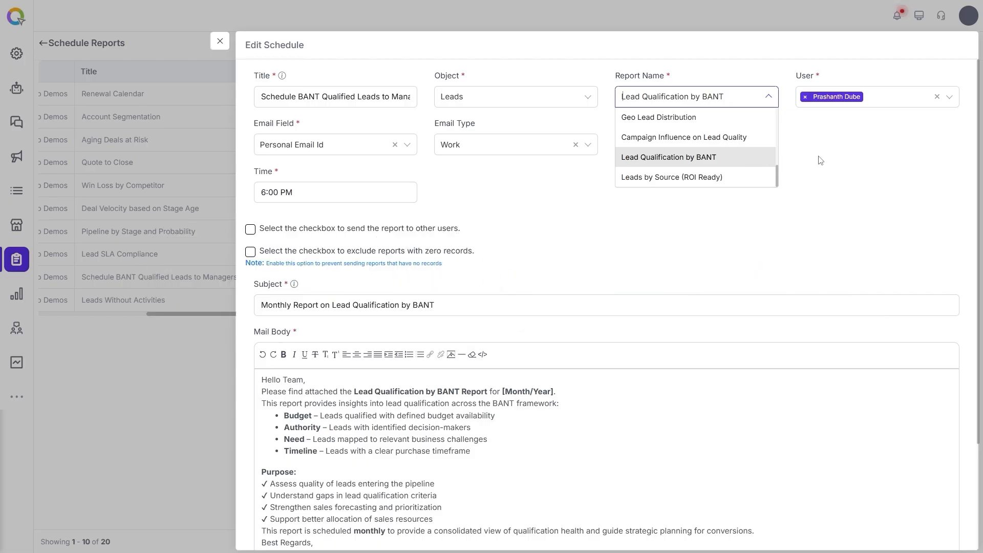
left_click(824, 159)
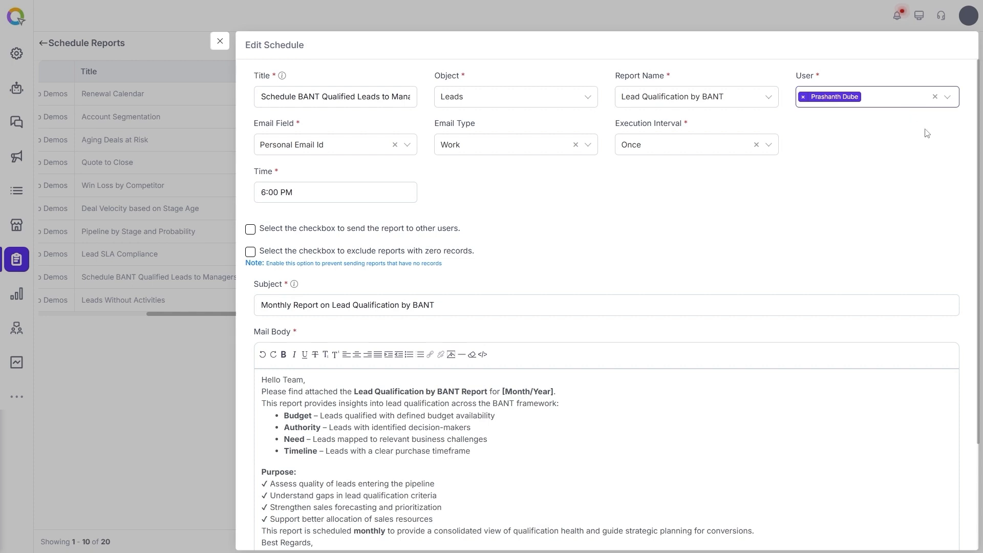
left_click(949, 103)
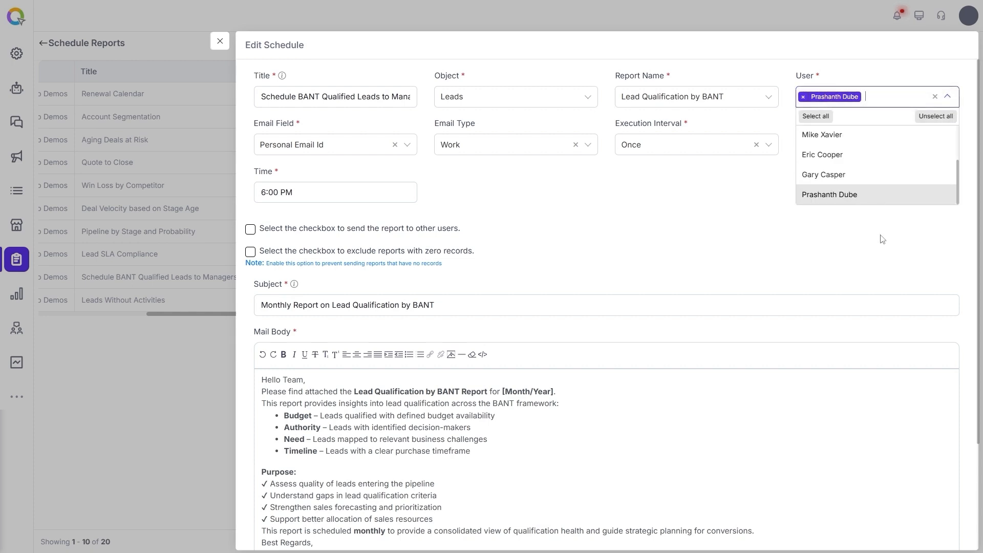
left_click(853, 136)
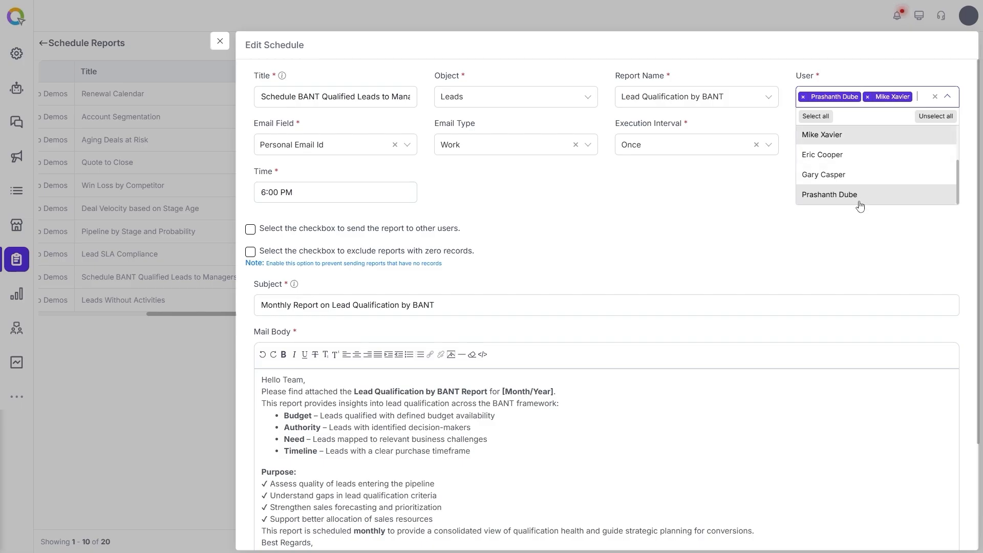
left_click(854, 235)
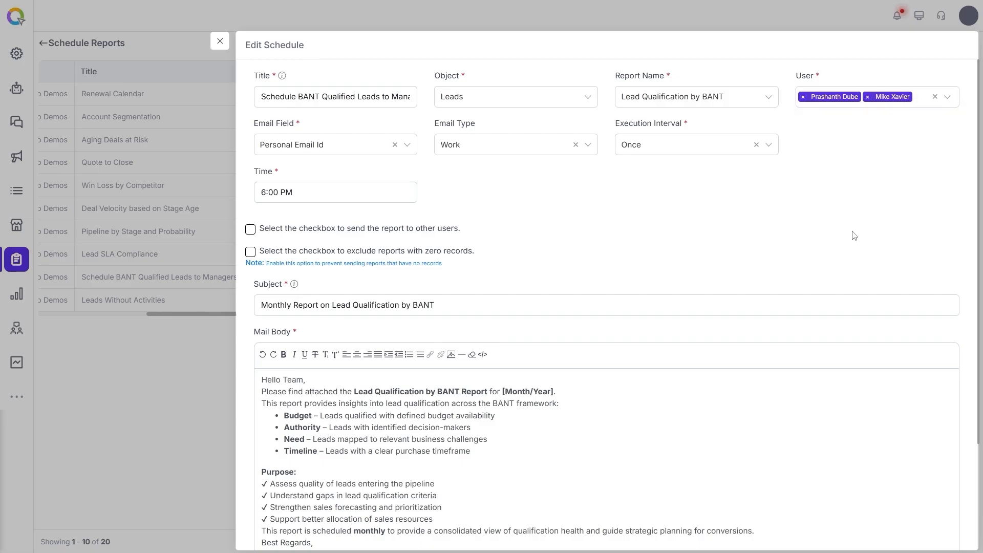
left_click(867, 97)
left_click(351, 152)
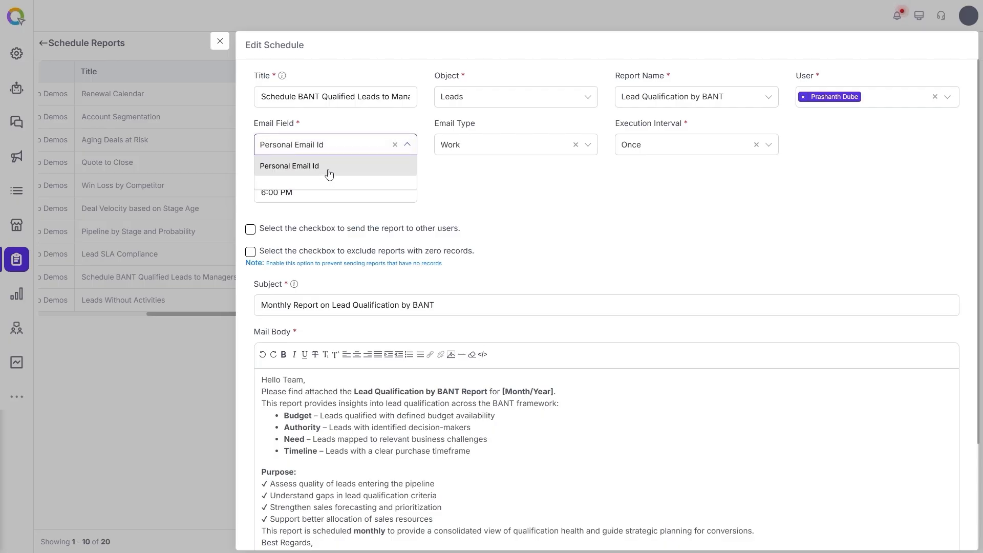
left_click(442, 170)
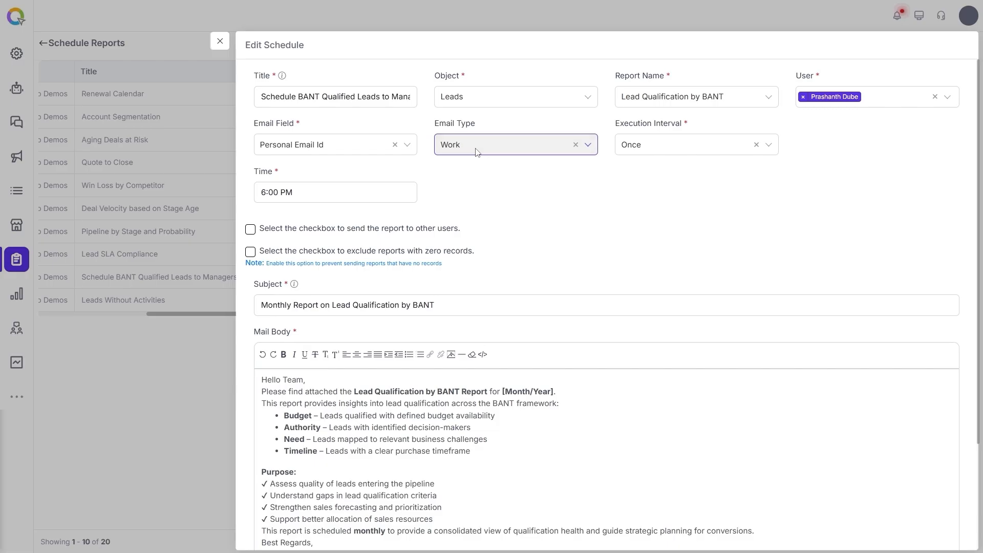
left_click(476, 151)
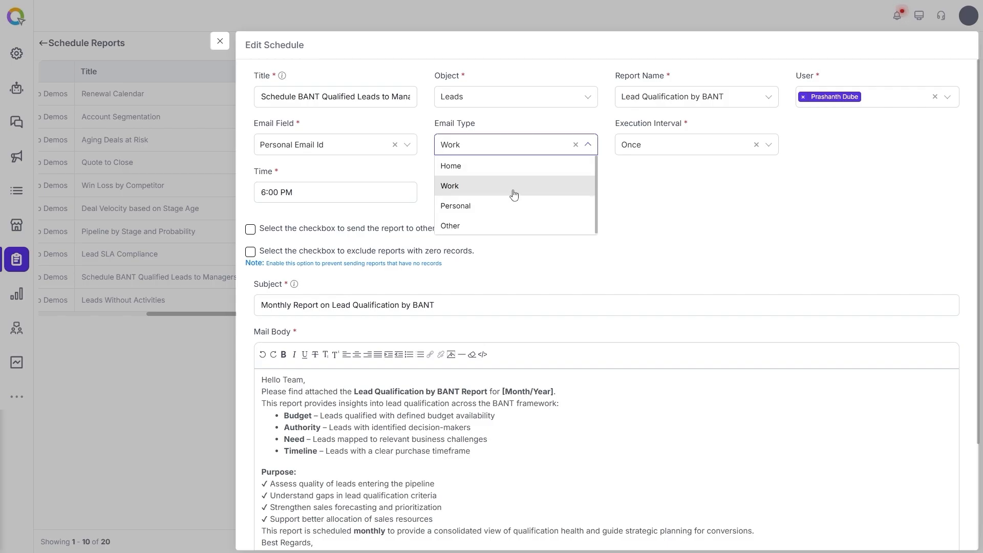
left_click(645, 196)
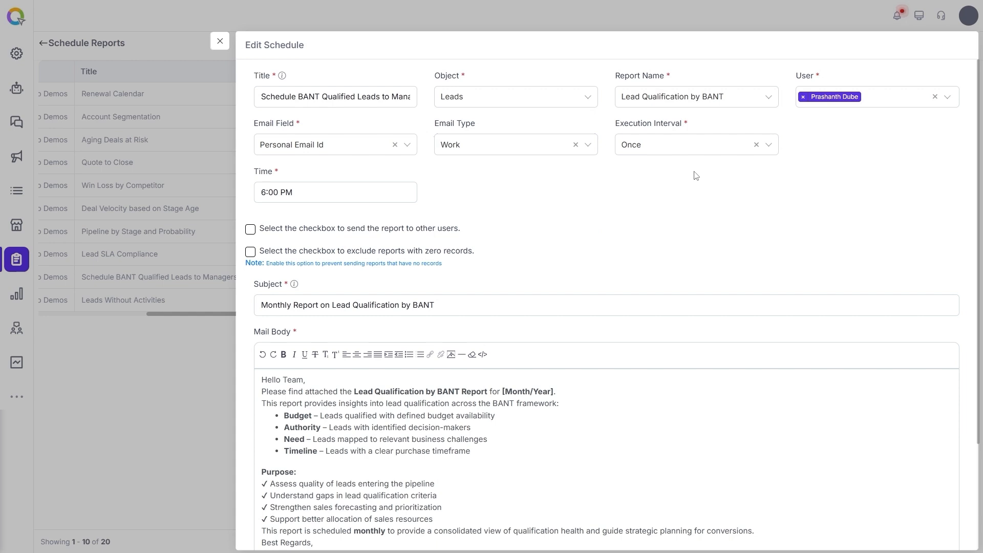
left_click(695, 147)
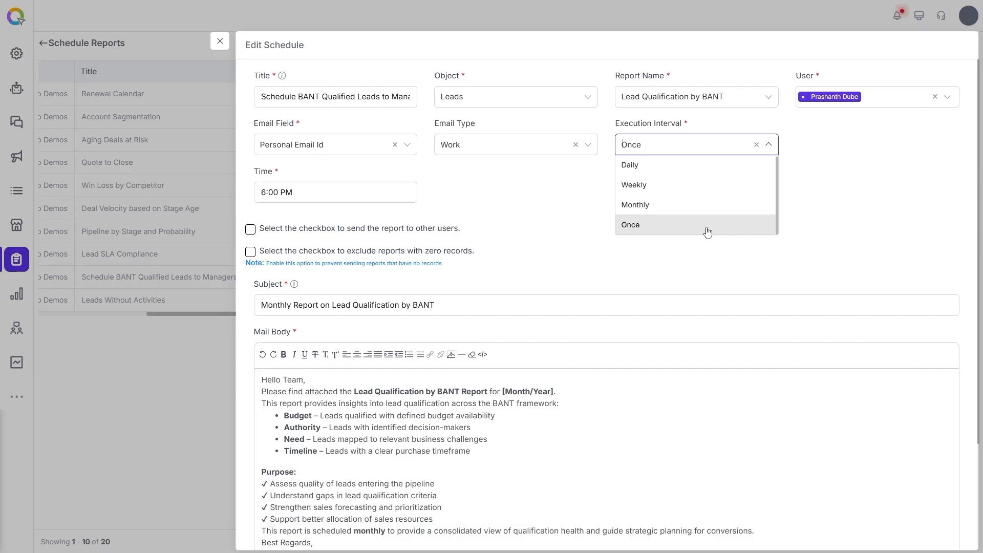
Set the execution interval to Daily with a 10:00 AM run time.
left_click(684, 165)
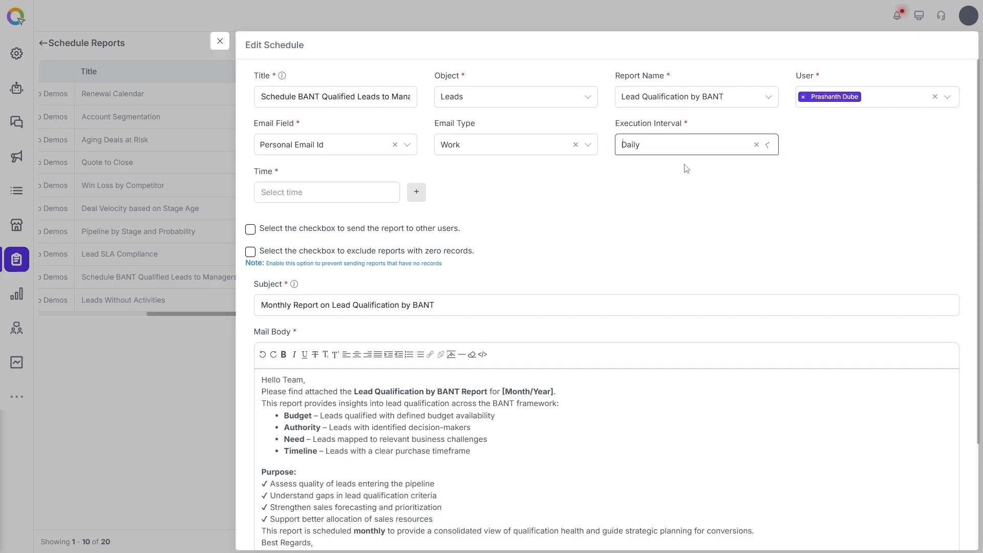
left_click(363, 199)
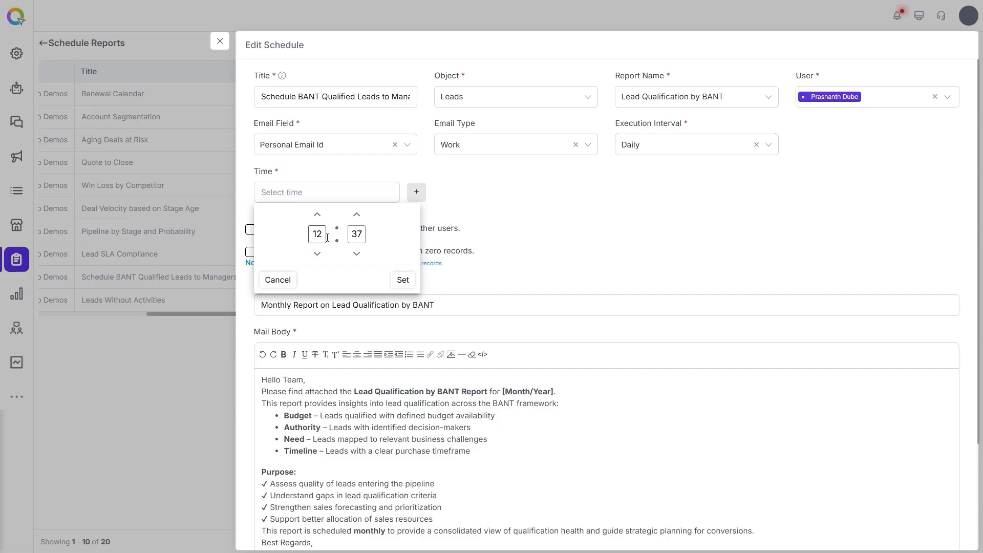
left_click(317, 253)
left_click(317, 253)
left_click(357, 234)
type("00")
left_click(402, 279)
Add a second daily run time of 6:30 PM, then remove it again.
left_click(416, 192)
left_click(450, 193)
left_click(496, 234)
type("18")
left_click(535, 233)
type("30")
left_click(581, 279)
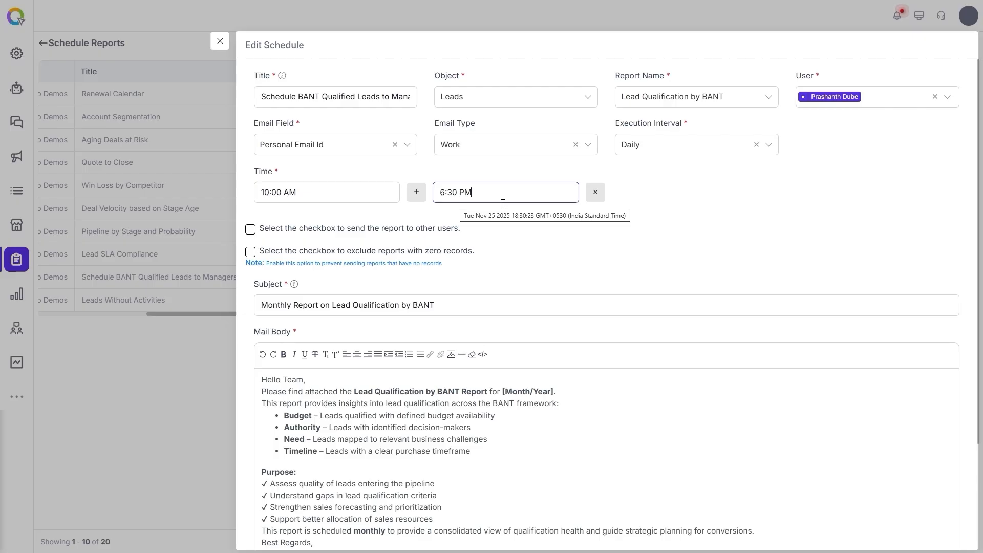
left_click(595, 193)
Switch the interval to Weekly, running on Monday at 10:00 AM.
left_click(684, 153)
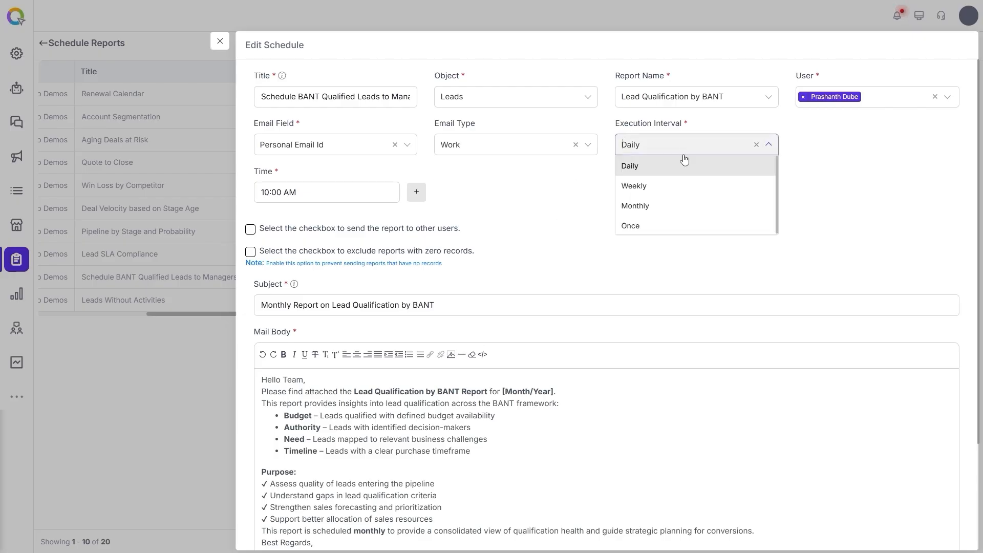
left_click(684, 187)
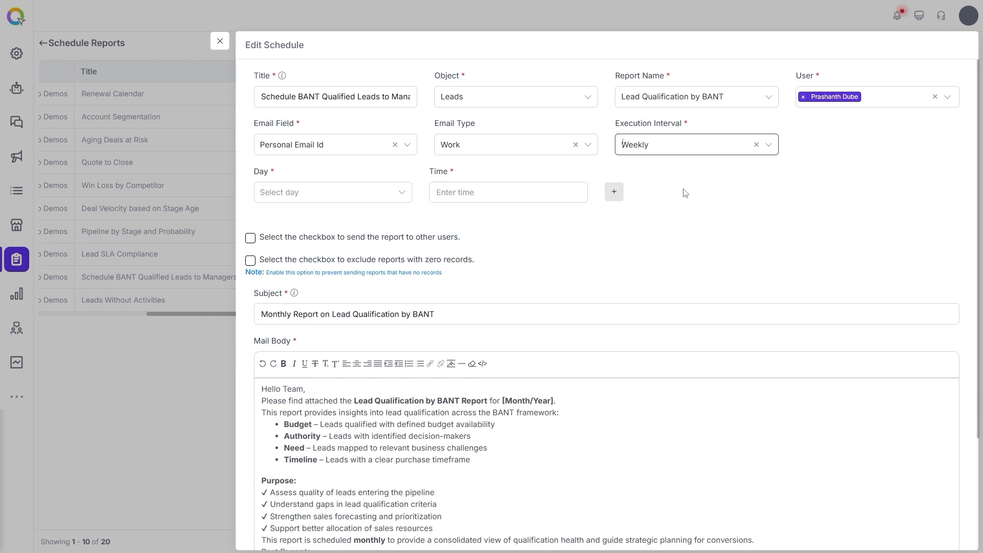
left_click(358, 193)
scroll(381, 225, "down", 3)
scroll(358, 225, "up", 3)
left_click(327, 213)
left_click(476, 192)
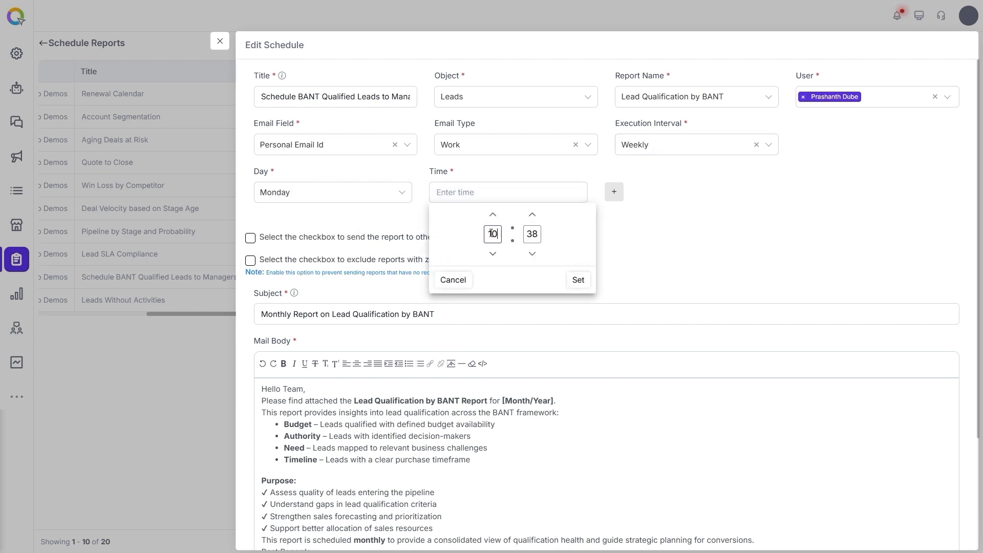
double_click(533, 235)
type("00")
left_click(577, 279)
Add a second weekly run on Friday at 6:00 PM (18:00).
left_click(614, 193)
left_click(332, 249)
left_click(350, 322)
left_click(447, 247)
double_click(493, 291)
type("18")
double_click(531, 290)
type("00")
left_click(578, 336)
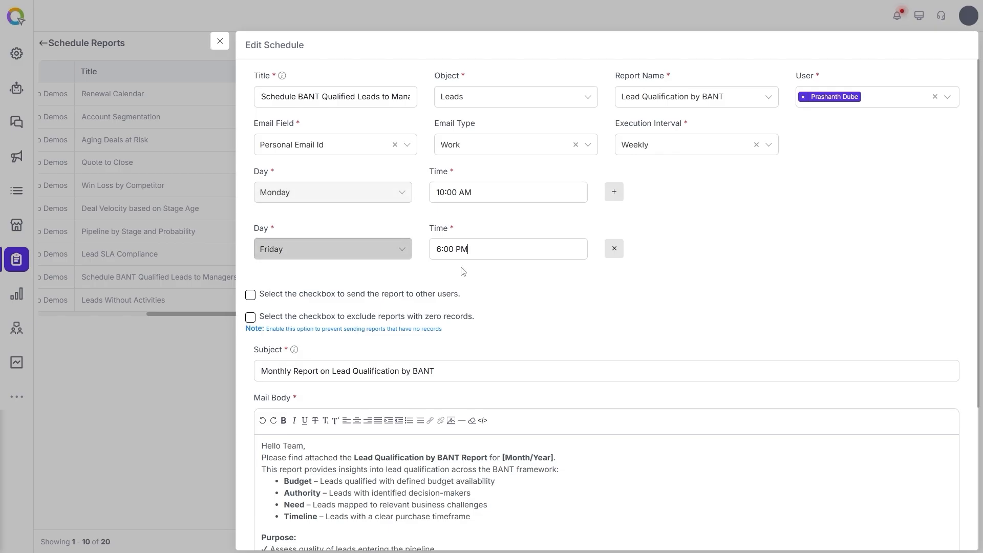
left_click(474, 245)
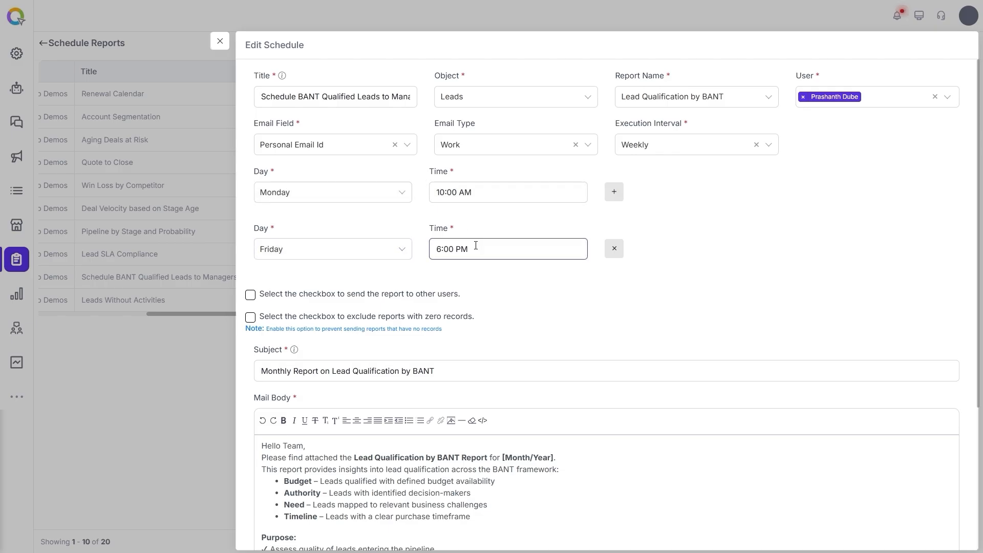
Switch the interval to Monthly with run rows for day 1 and day 30.
left_click(756, 144)
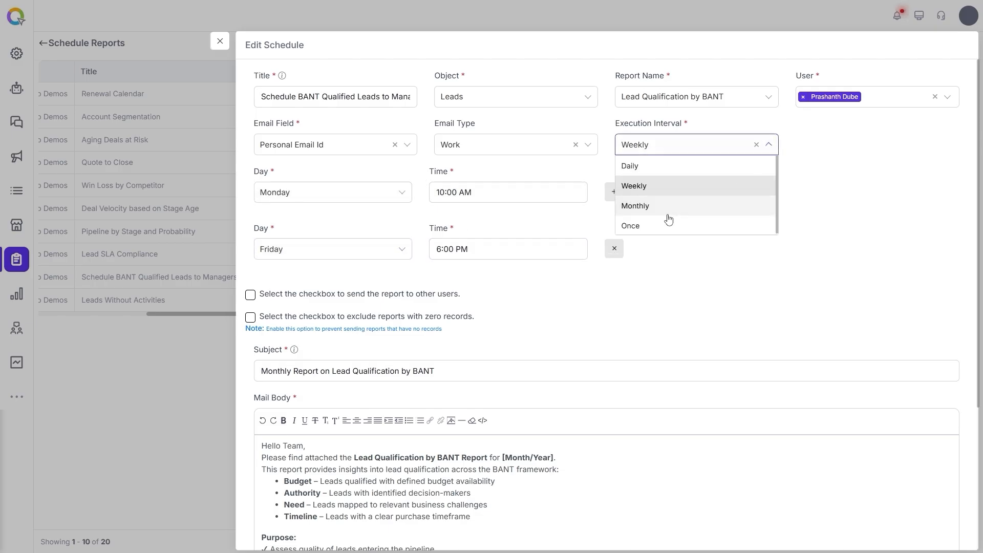
left_click(667, 215)
left_click(380, 195)
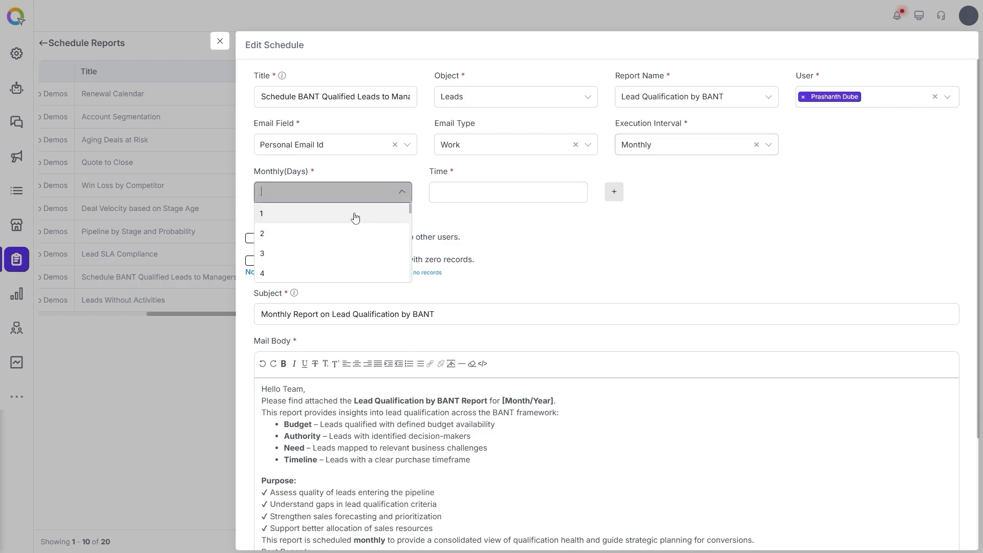
left_click(302, 215)
left_click(614, 191)
left_click(330, 249)
scroll(323, 307, "down", 10)
scroll(293, 314, "down", 1)
left_click(323, 308)
Set both the day-1 and day-30 run times to 18:00.
left_click(447, 195)
double_click(495, 234)
type("18")
double_click(532, 234)
type("00")
left_click(578, 279)
left_click(543, 257)
double_click(493, 291)
type("18")
double_click(532, 291)
type("00")
left_click(578, 336)
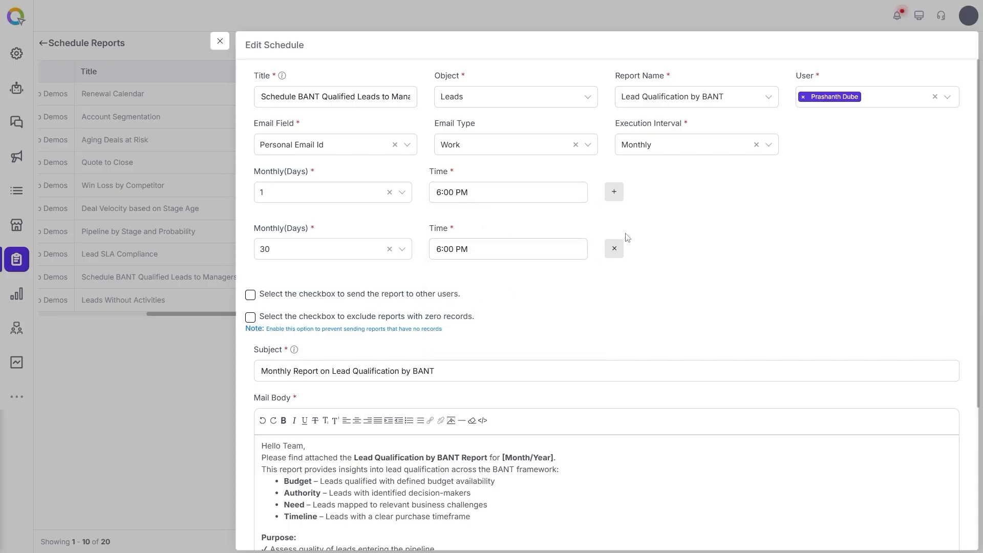
Add two more empty monthly day rows.
left_click(614, 193)
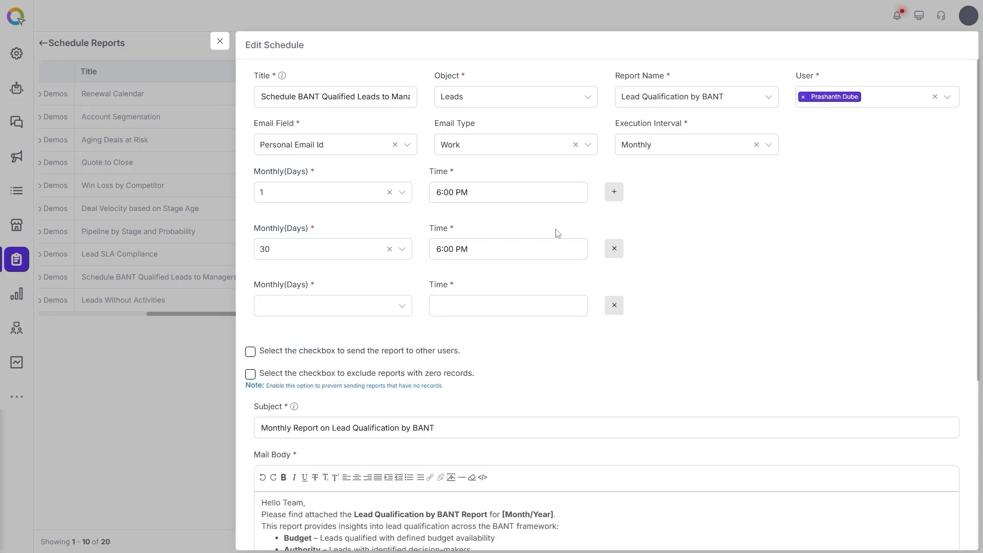
left_click(614, 193)
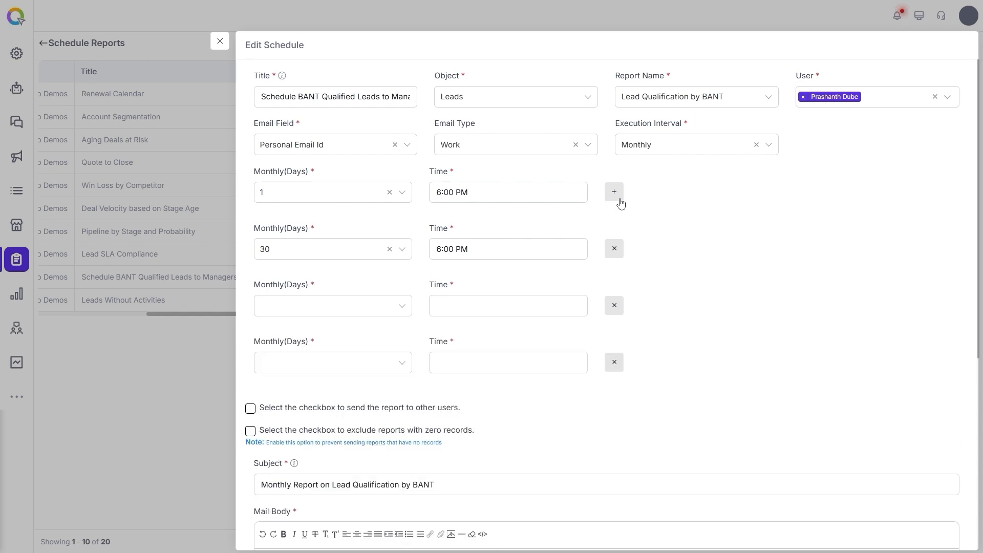
left_click(761, 149)
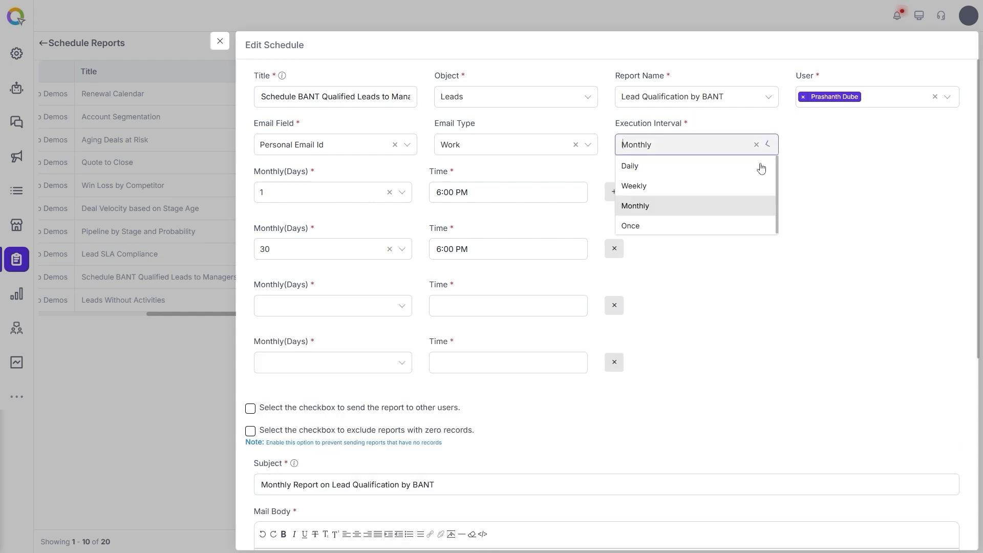
Change the execution interval to Once and confirm the run time stays at 18:00.
left_click(667, 227)
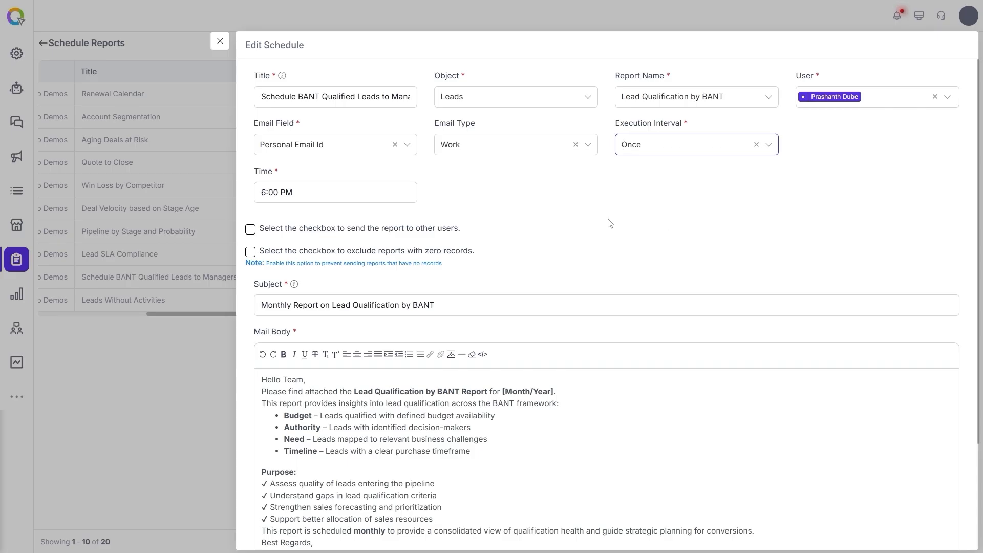
left_click(327, 193)
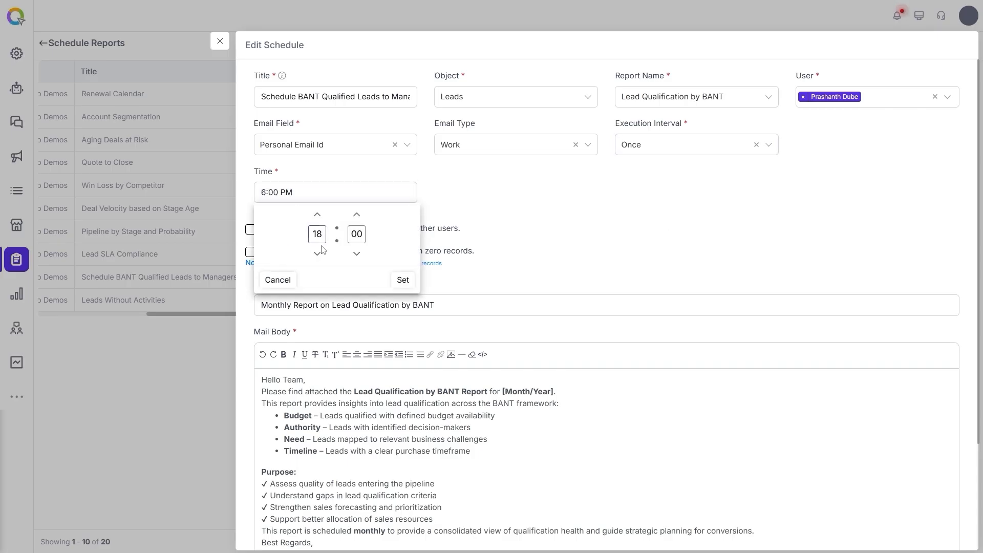
left_click(535, 212)
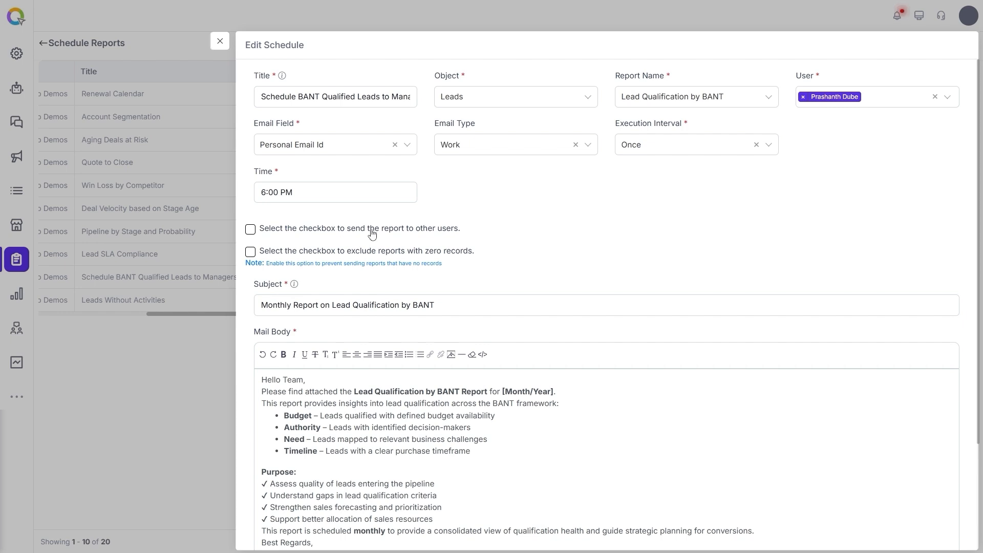
Enable sending to other users with three comma-separated e-mail addresses, and exclude zero-record reports.
left_click(433, 232)
left_click(318, 271)
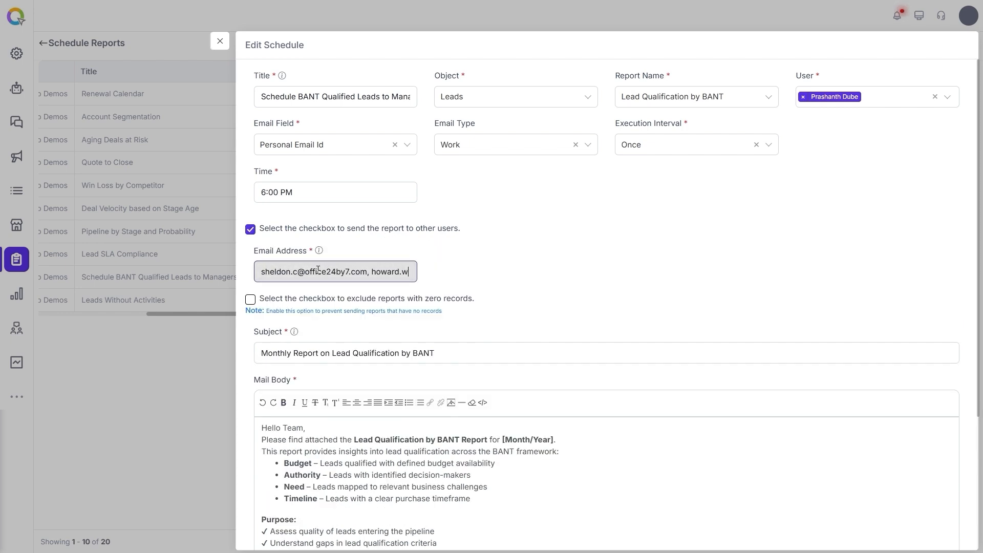
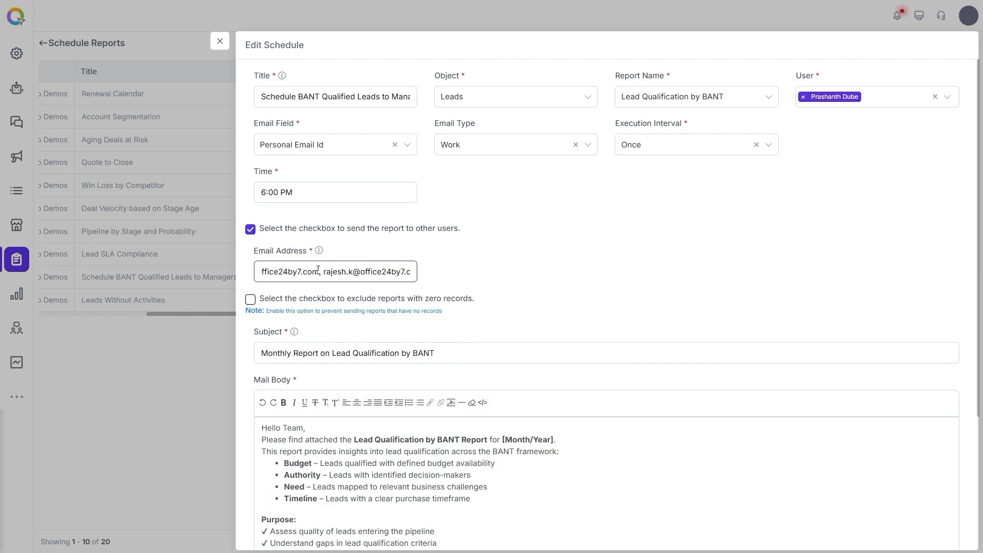
left_click(436, 279)
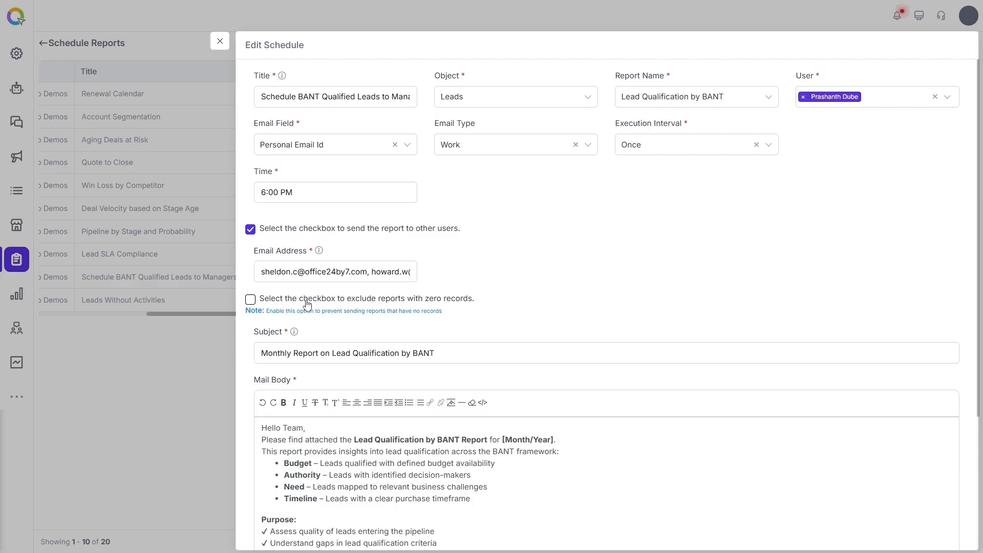
left_click(348, 302)
Review the mail subject line and mail body fields of the schedule.
scroll(536, 283, "down", 4)
left_click(265, 173)
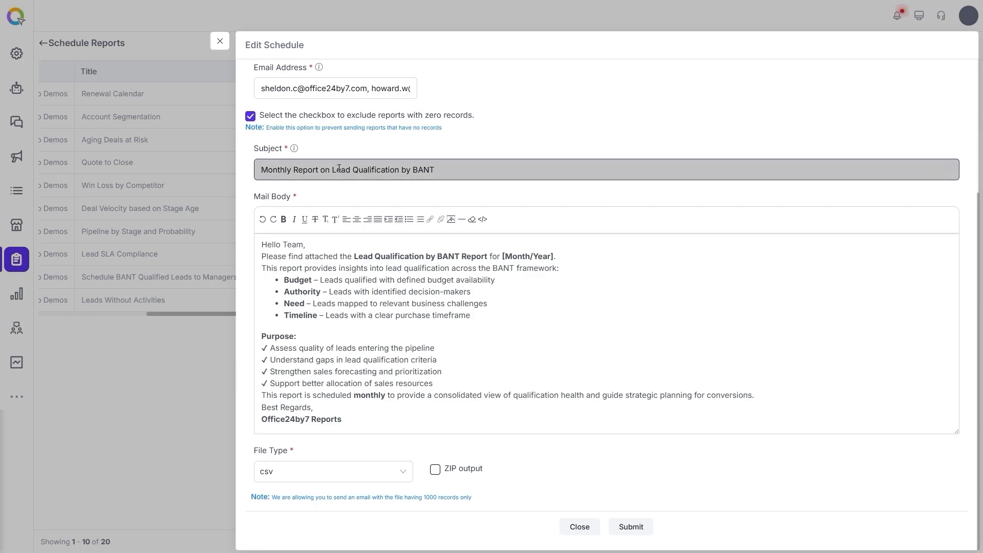
left_click(349, 260)
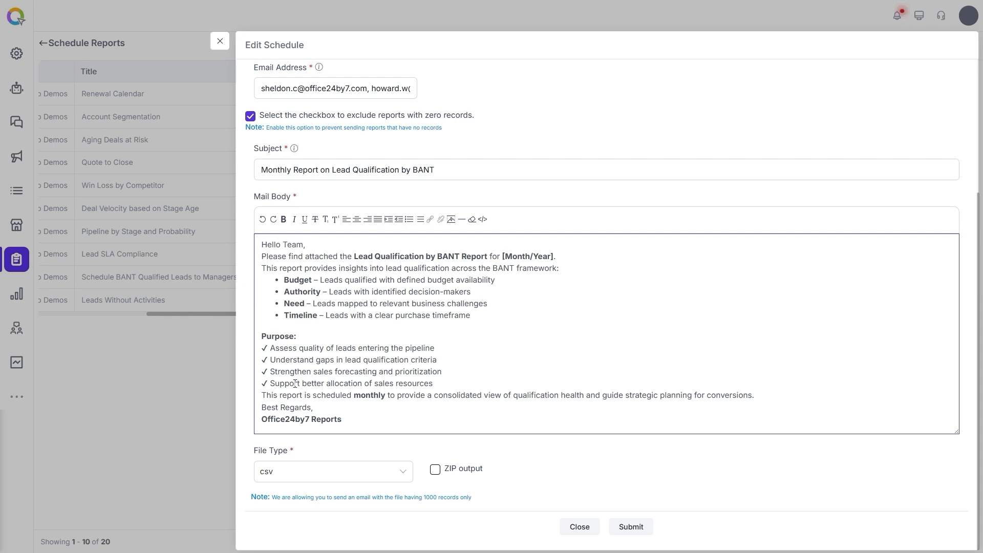
left_click(307, 170)
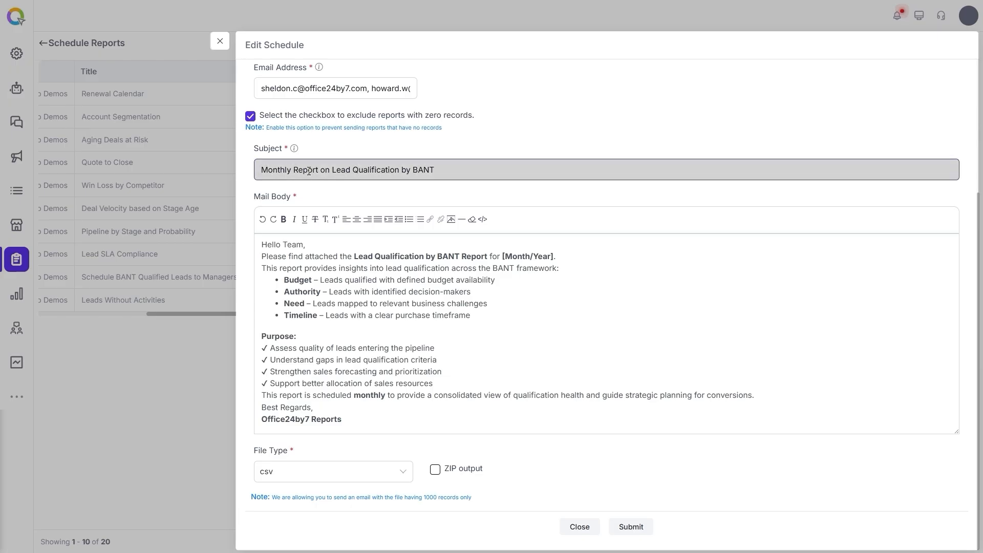
left_click(334, 313)
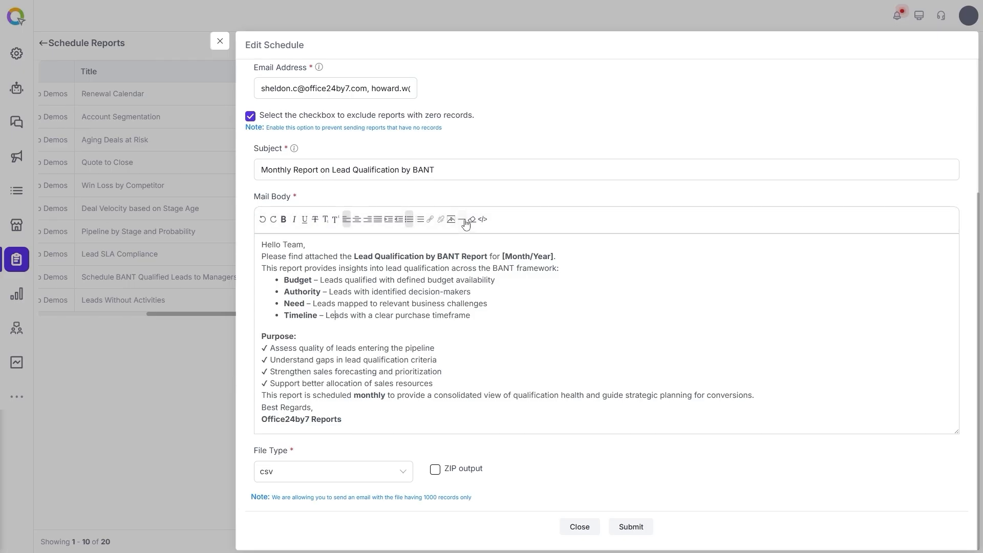
Keep File Type as csv and tick the ZIP output option.
left_click(334, 481)
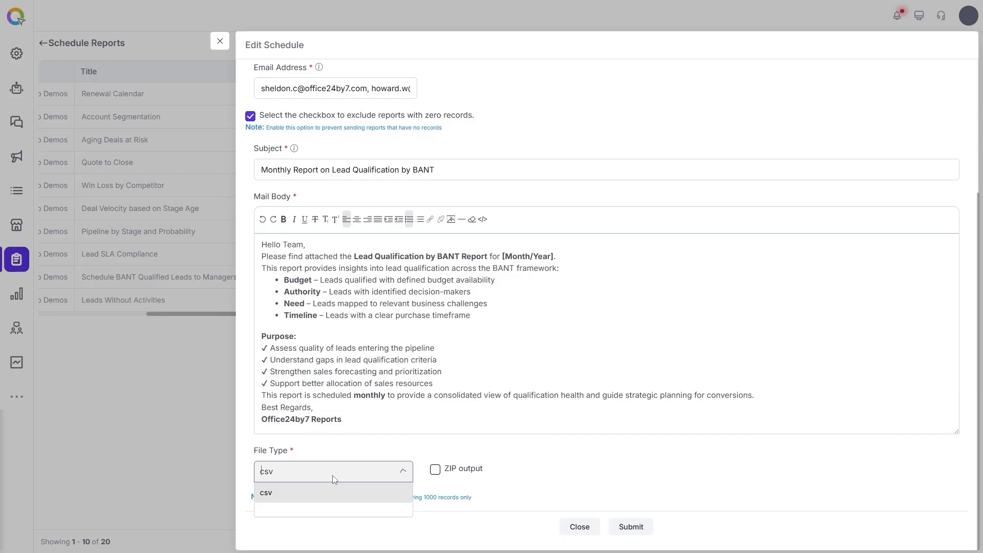
left_click(294, 492)
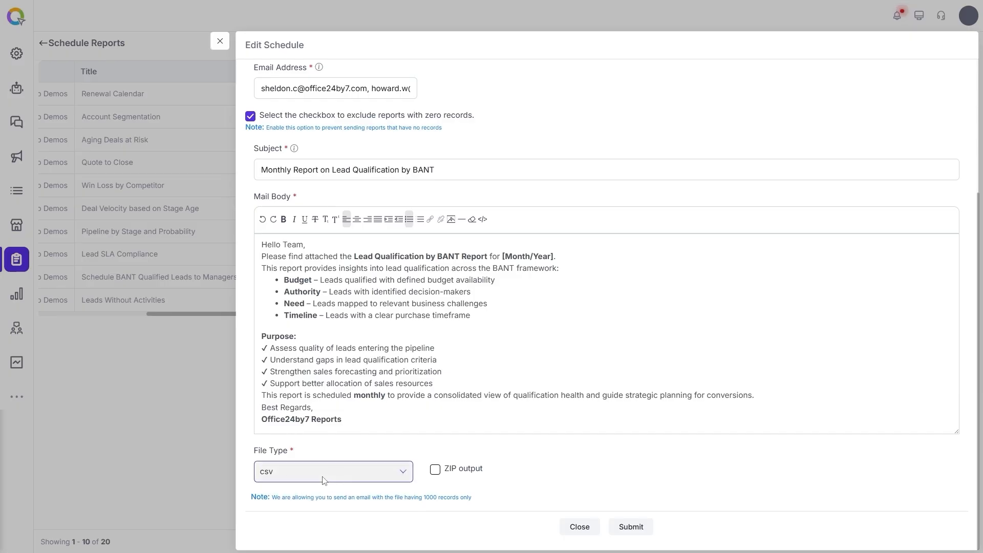
left_click(438, 475)
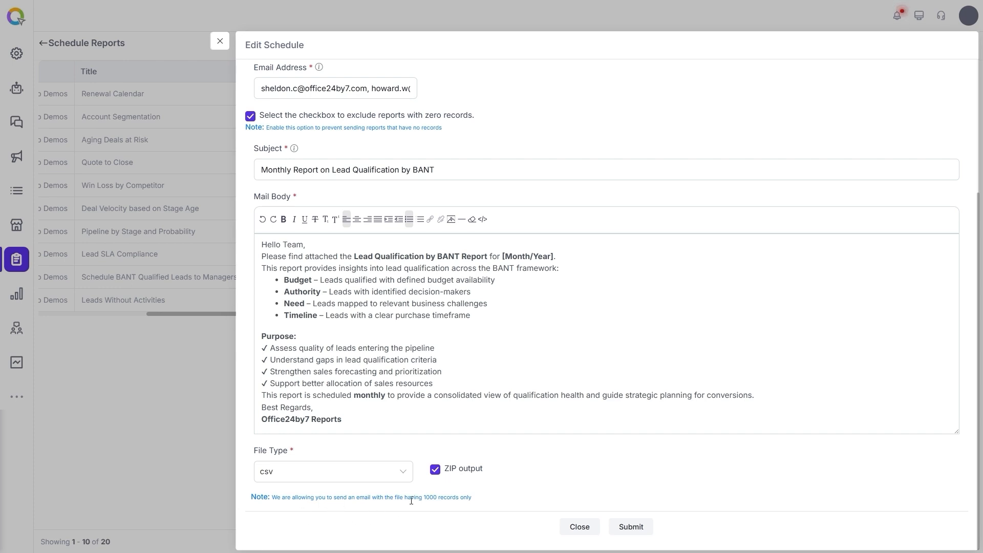
left_click_drag(424, 497, 463, 497)
left_click(496, 501)
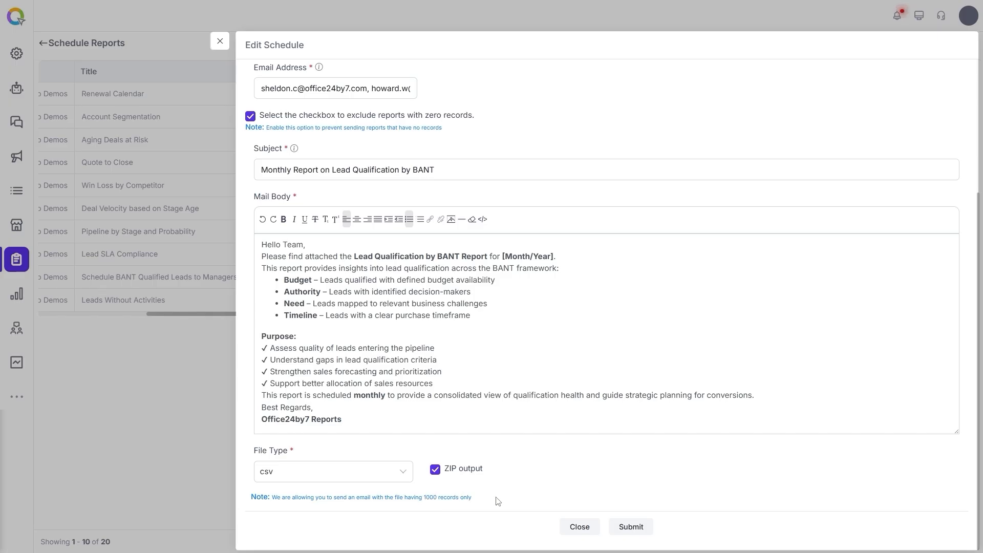
Submit the schedule and verify the BANT row lists 1 user and 3 custom e-mails.
left_click(631, 527)
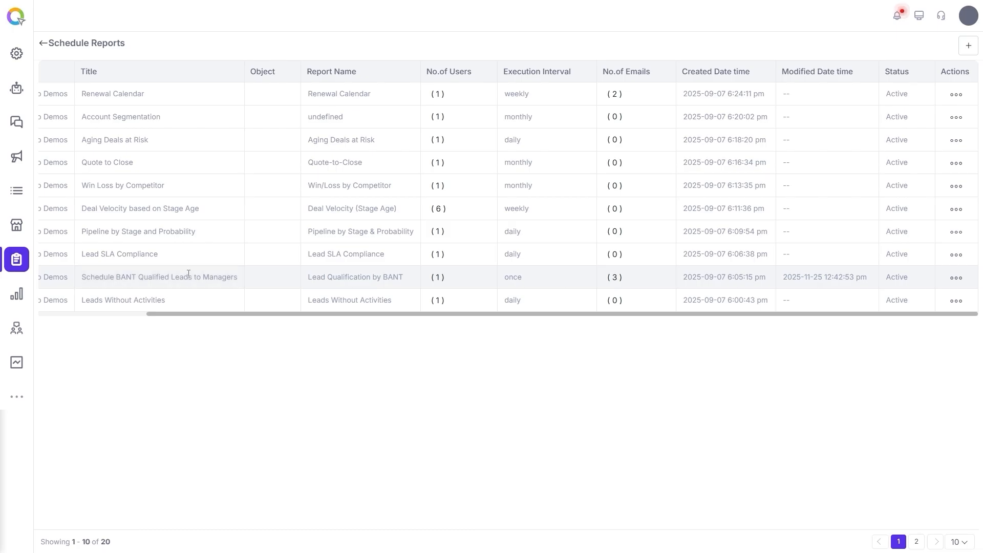
left_click(438, 278)
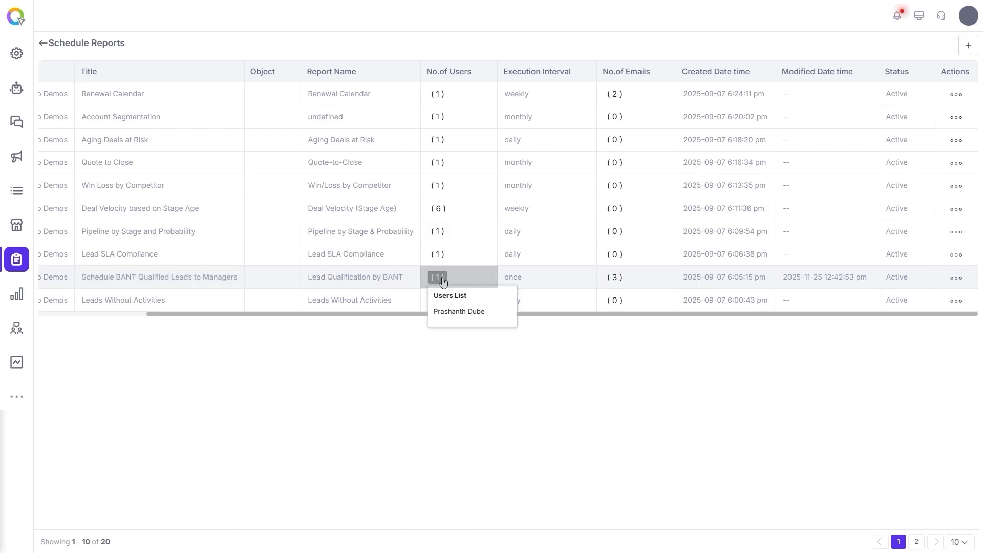
left_click(614, 277)
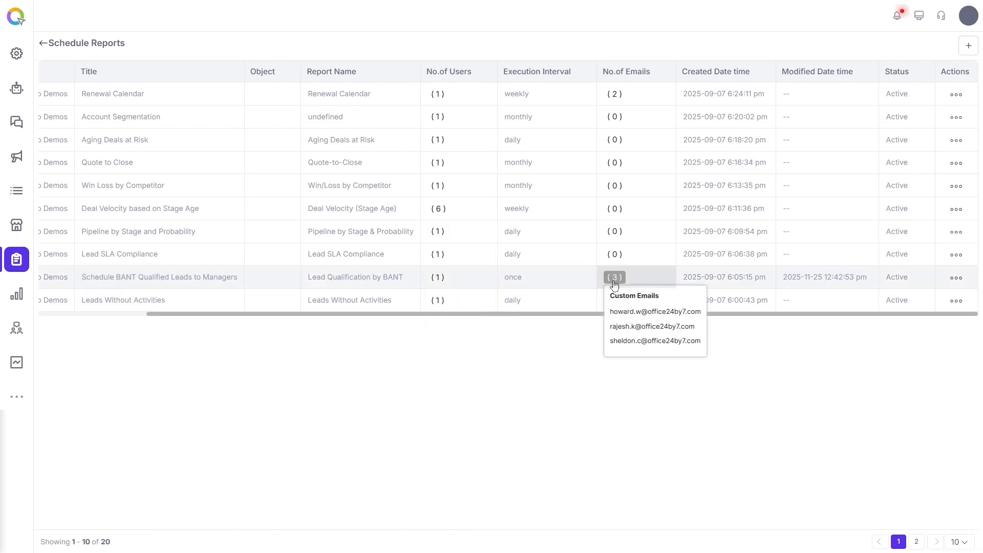
left_click(516, 285)
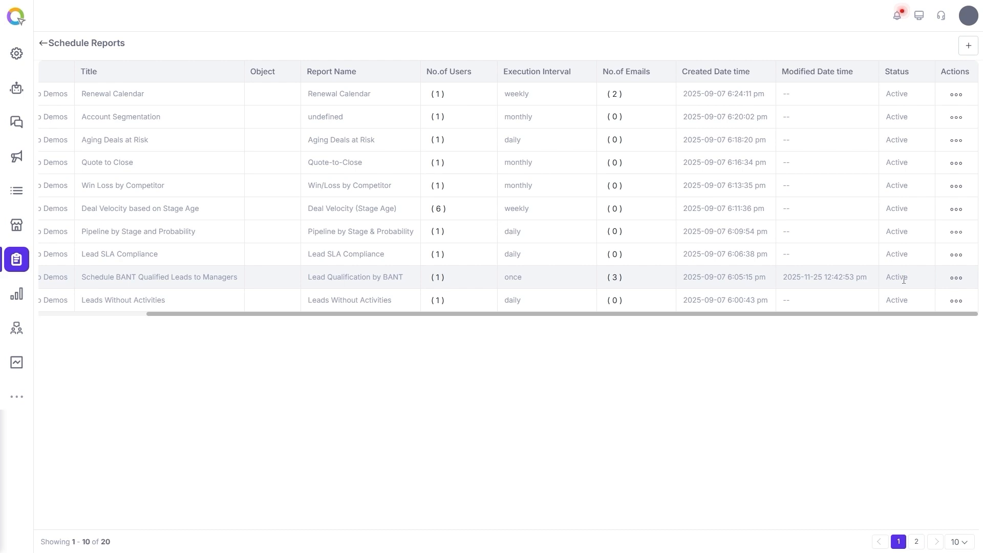
left_click(955, 277)
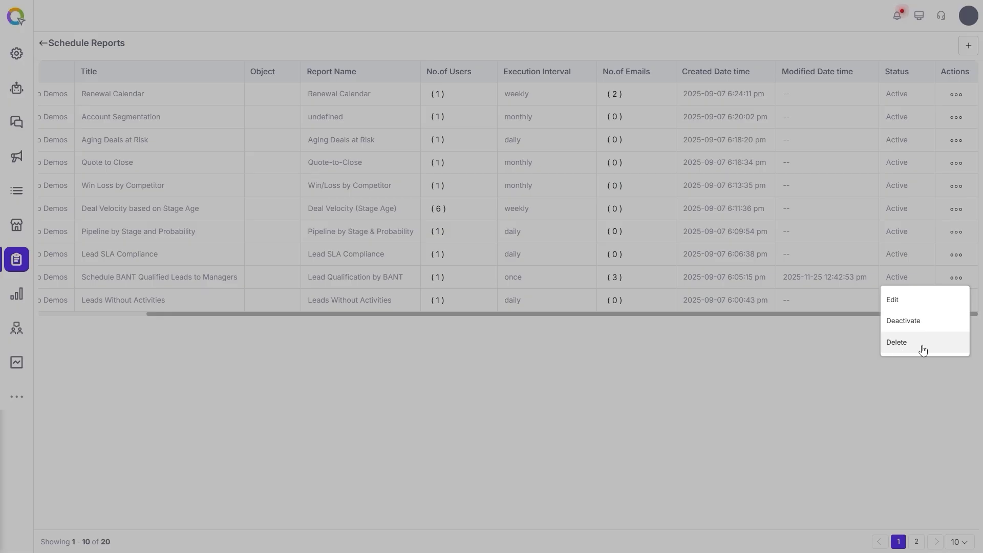
left_click(739, 391)
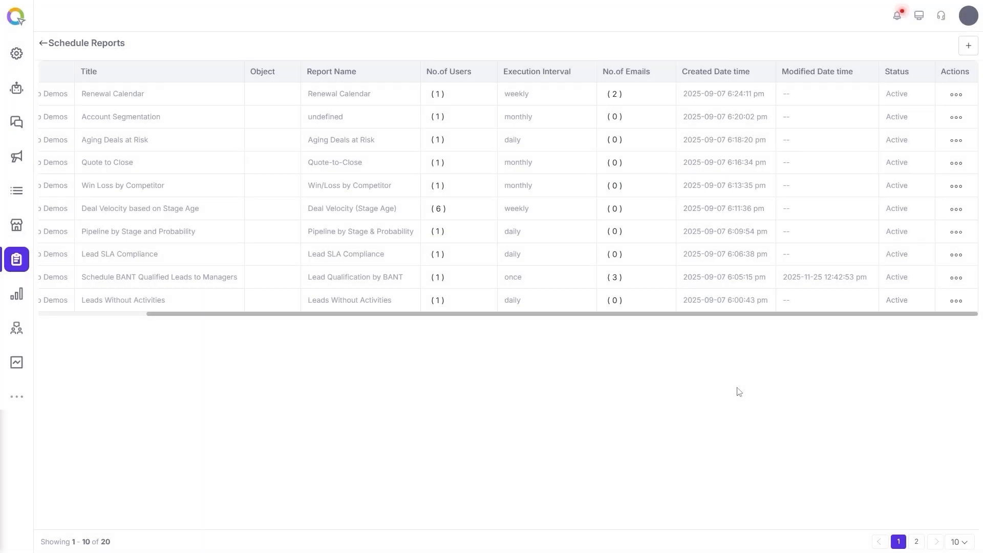